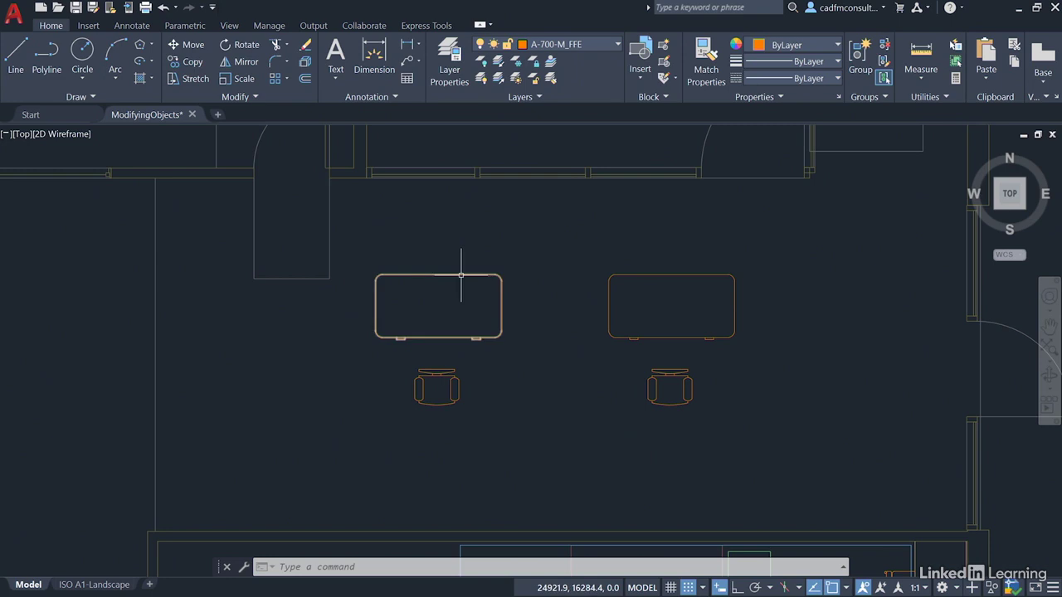
- Select the left desk and start a Rotate from the ribbon, then cancel it
click(459, 275)
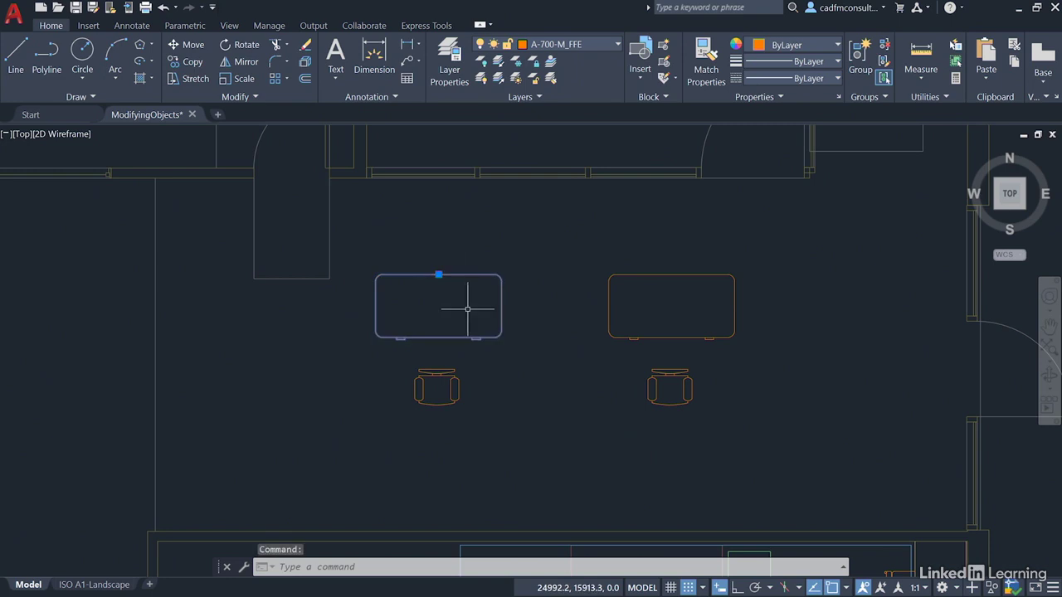
right_click(501, 211)
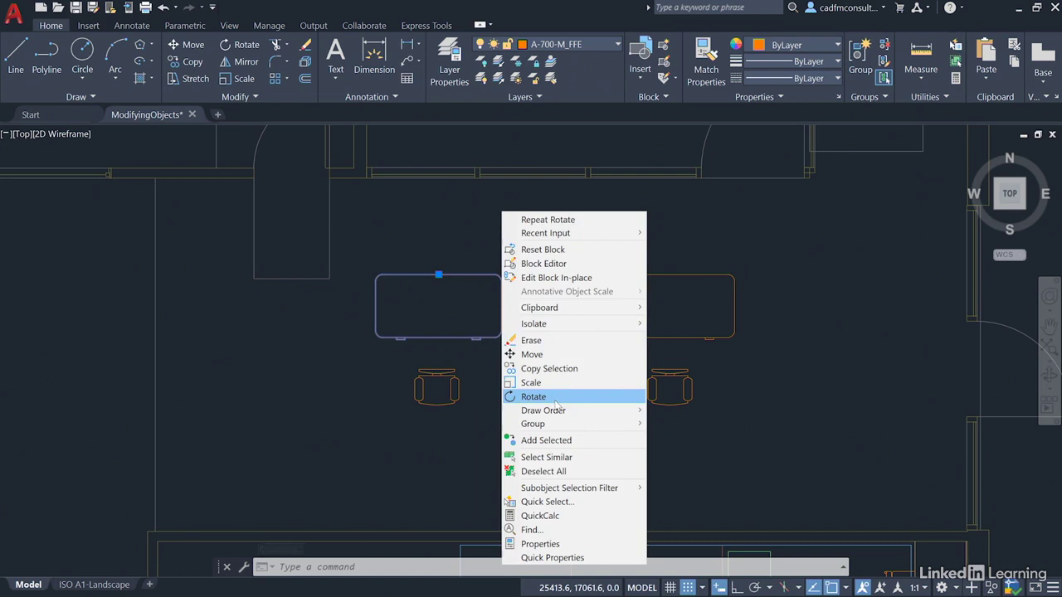
key(Escape)
key(Escape)
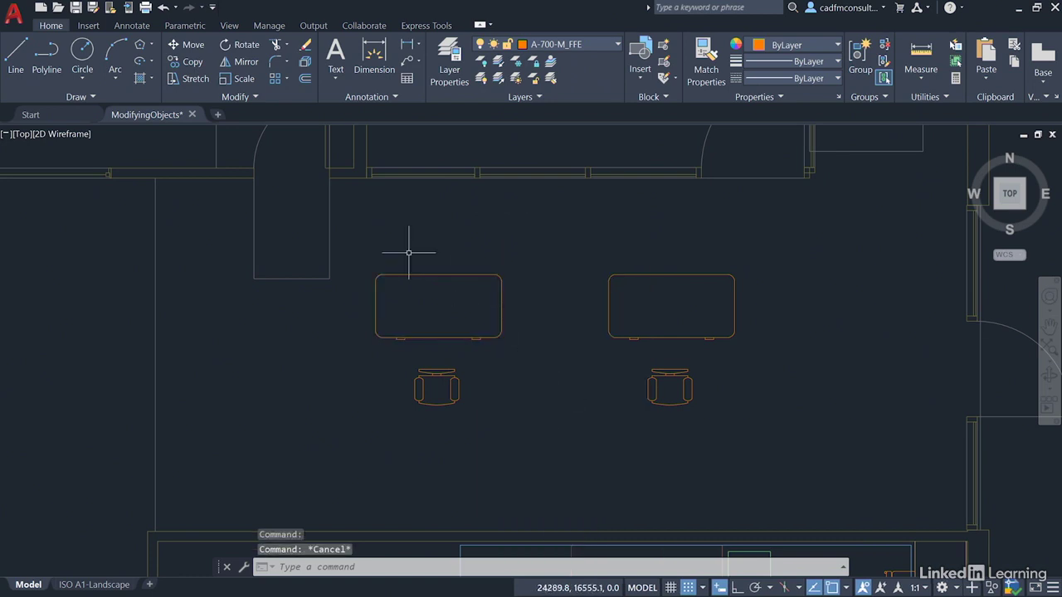
click(241, 46)
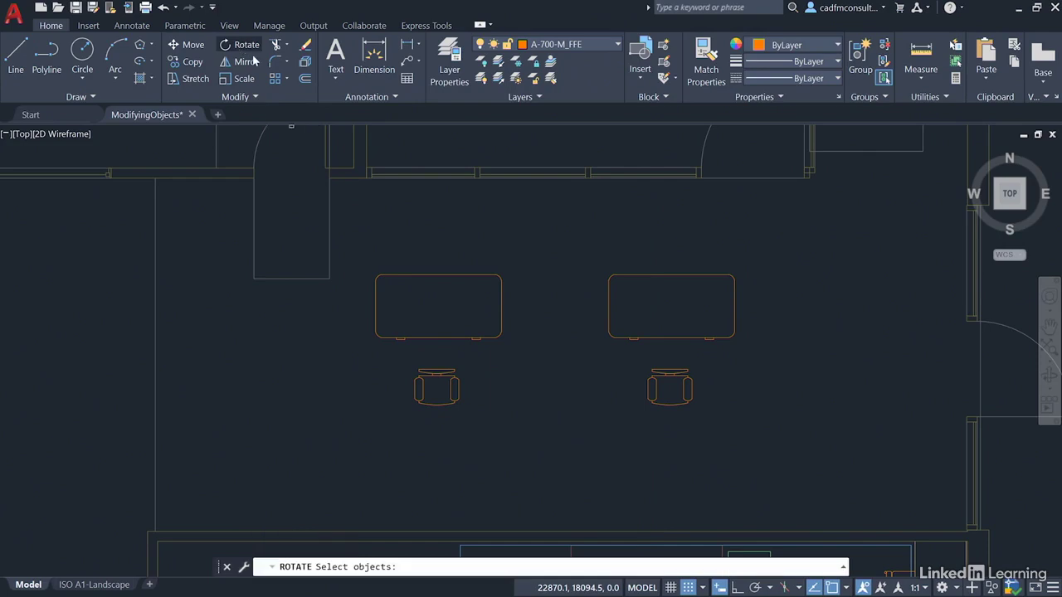
click(458, 273)
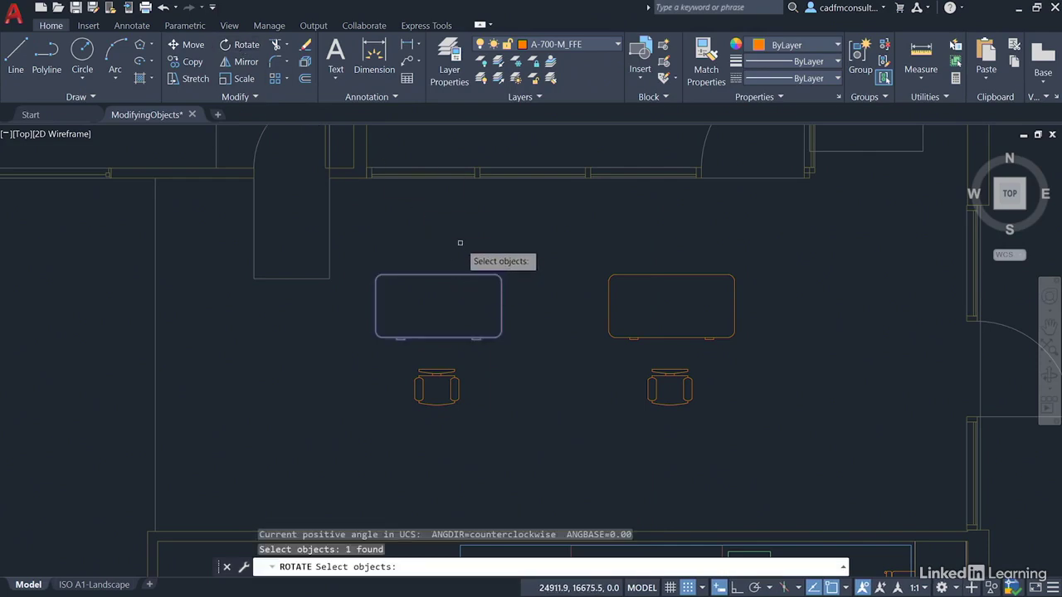
key(Return)
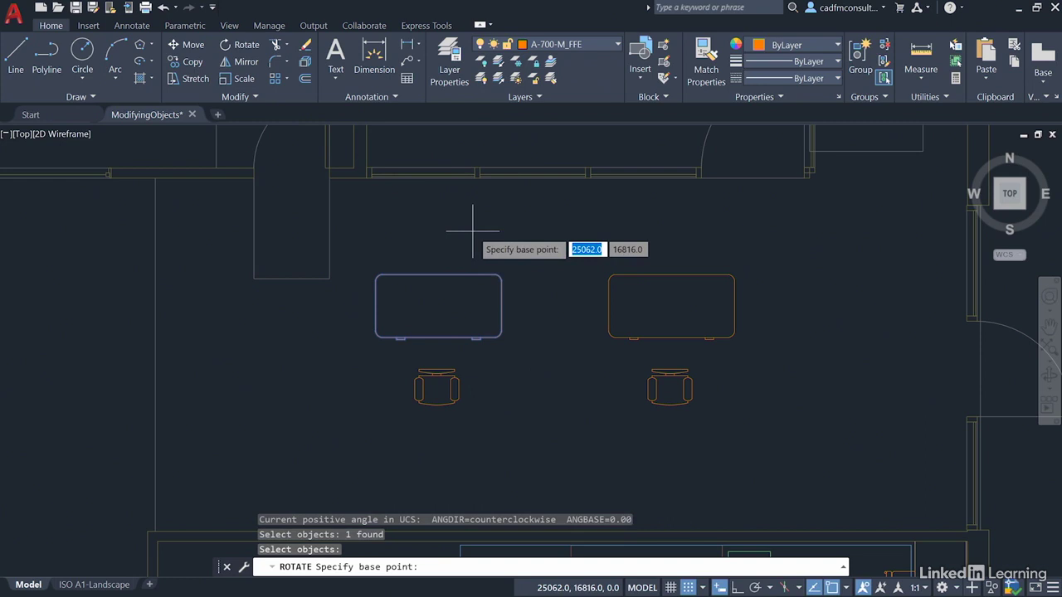
key(Escape)
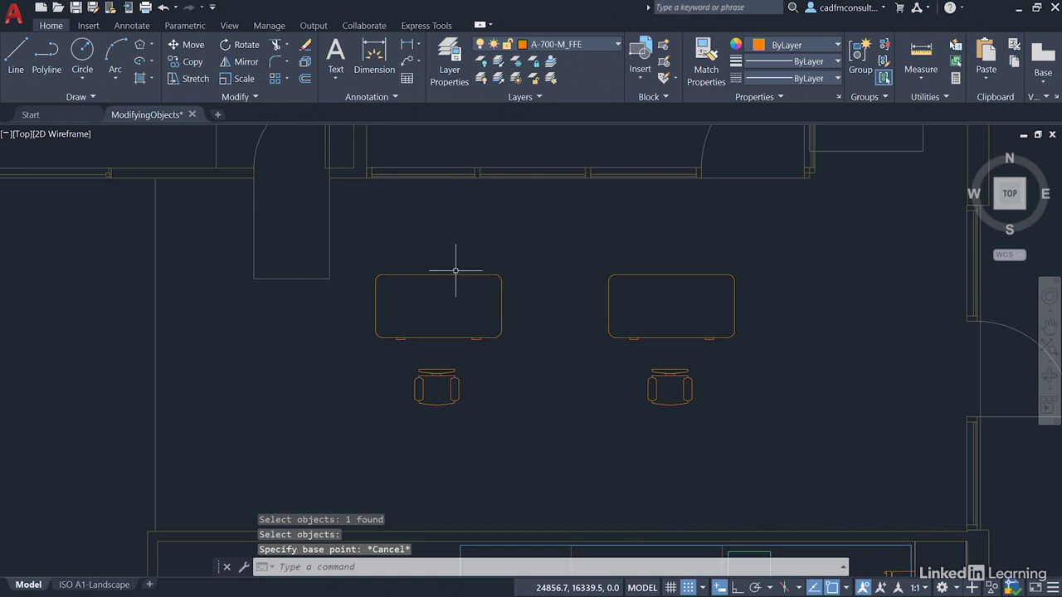
- Rotate the left desk 180° about its chair's front midpoint
click(501, 286)
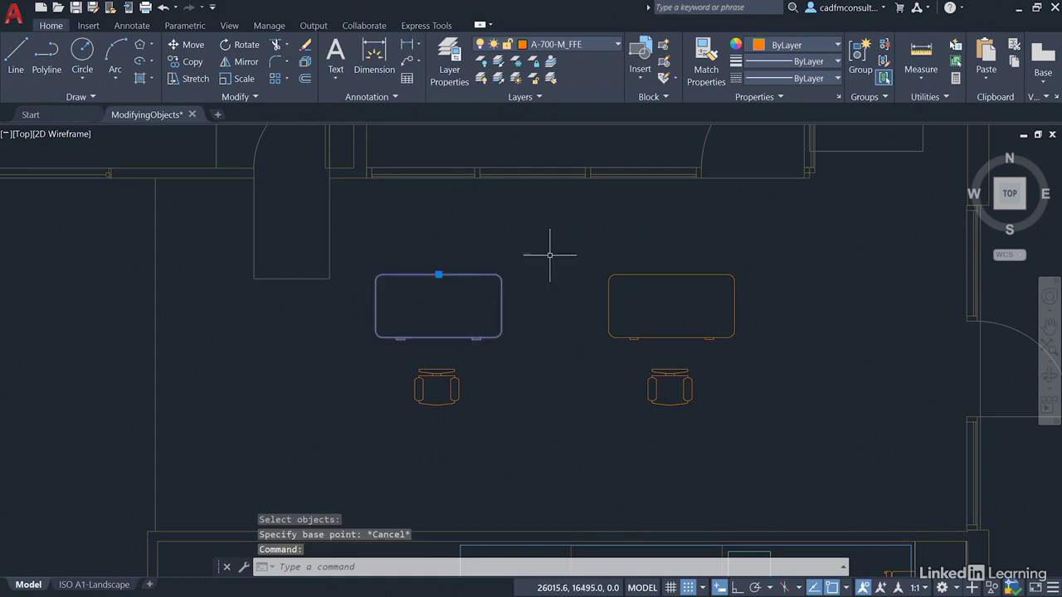
right_click(472, 195)
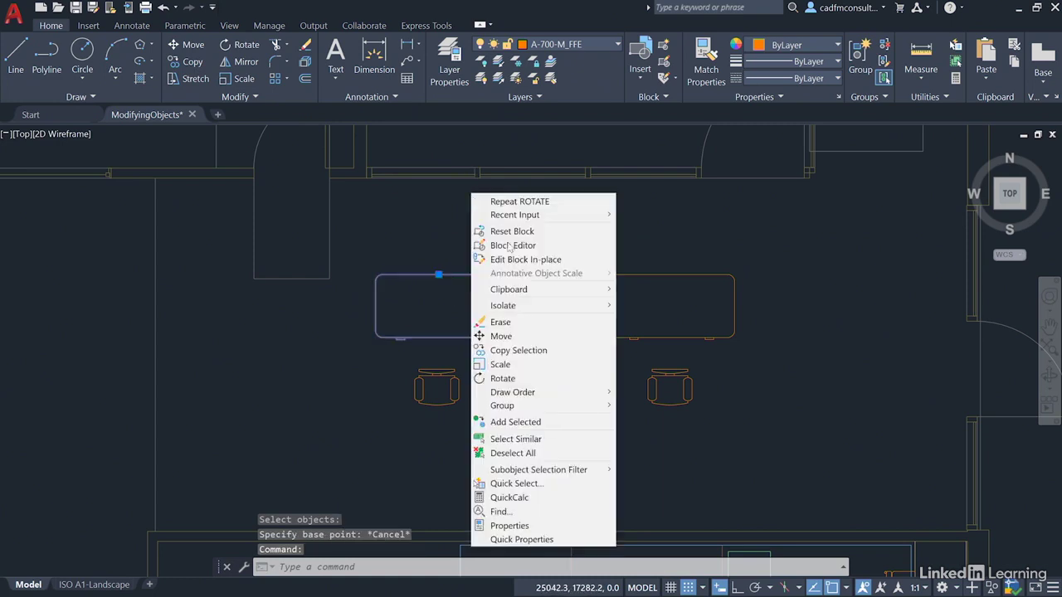
click(503, 378)
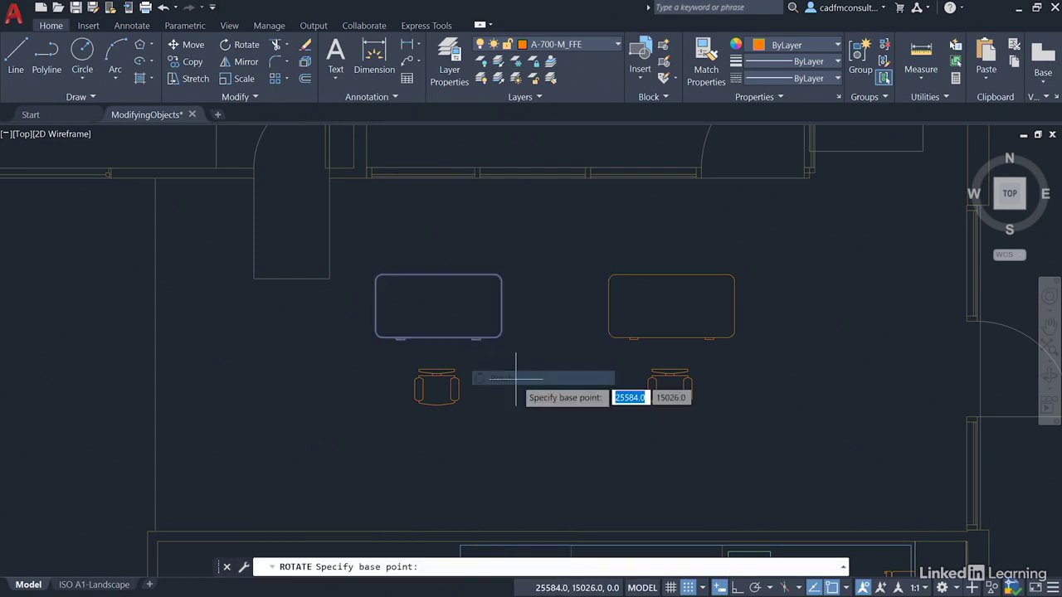
click(437, 375)
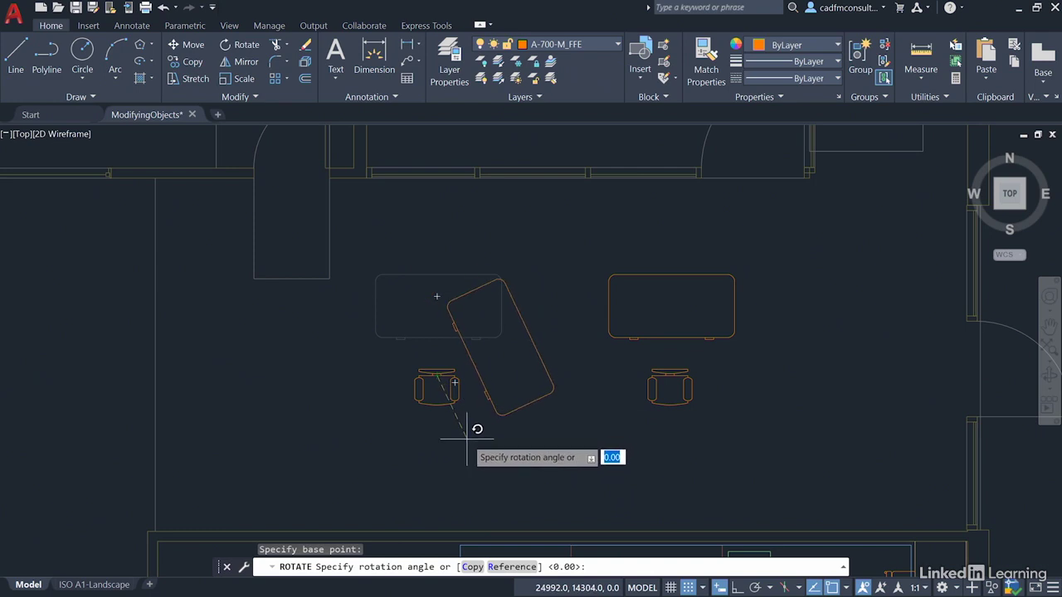
text(180)
key(Return)
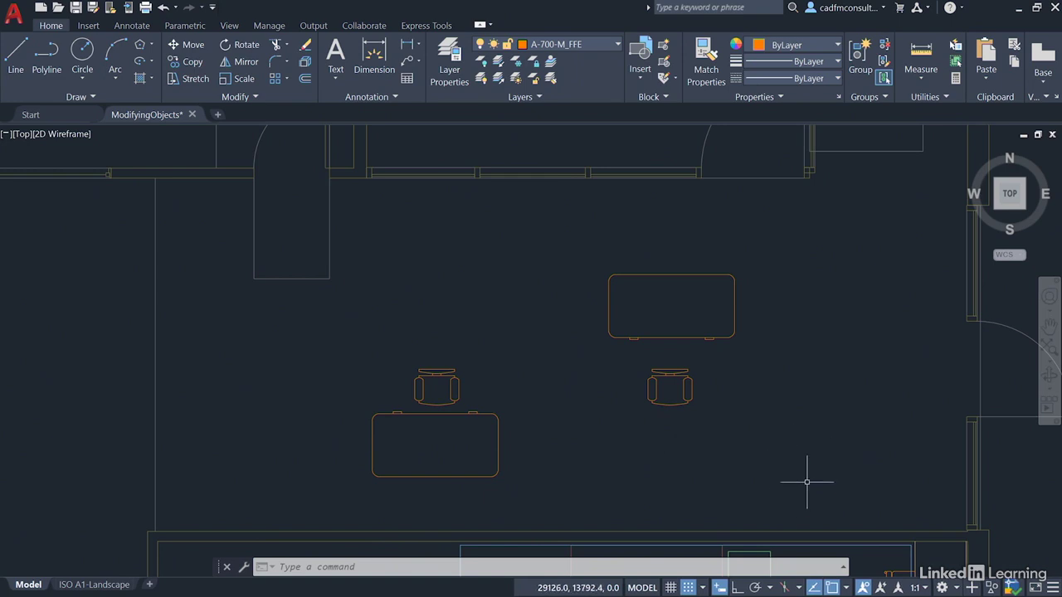
- Enable polar tracking with the 90, 180, 270, 360 angle setting
click(756, 588)
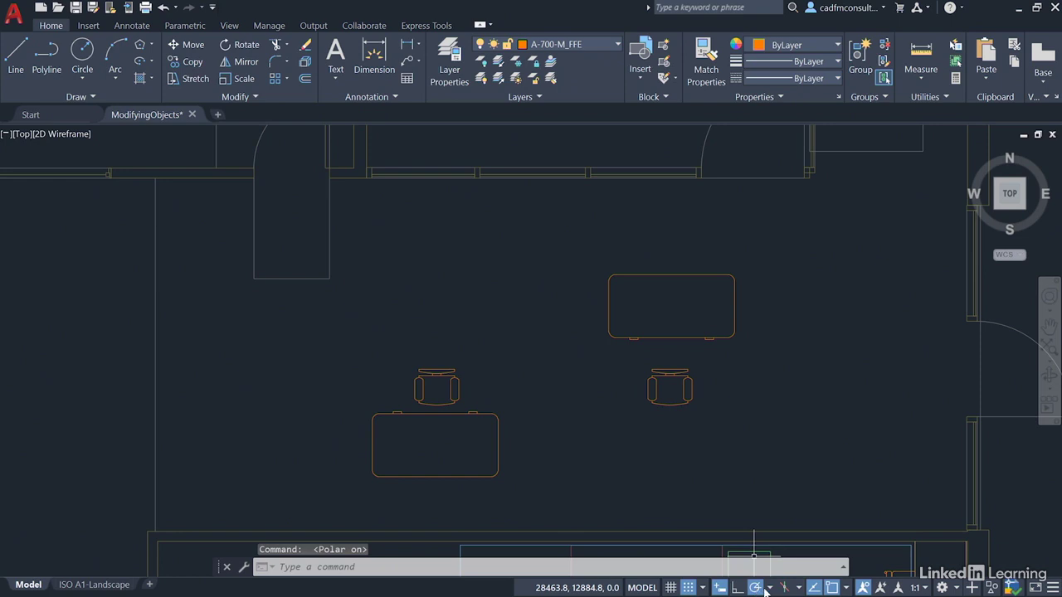
click(771, 588)
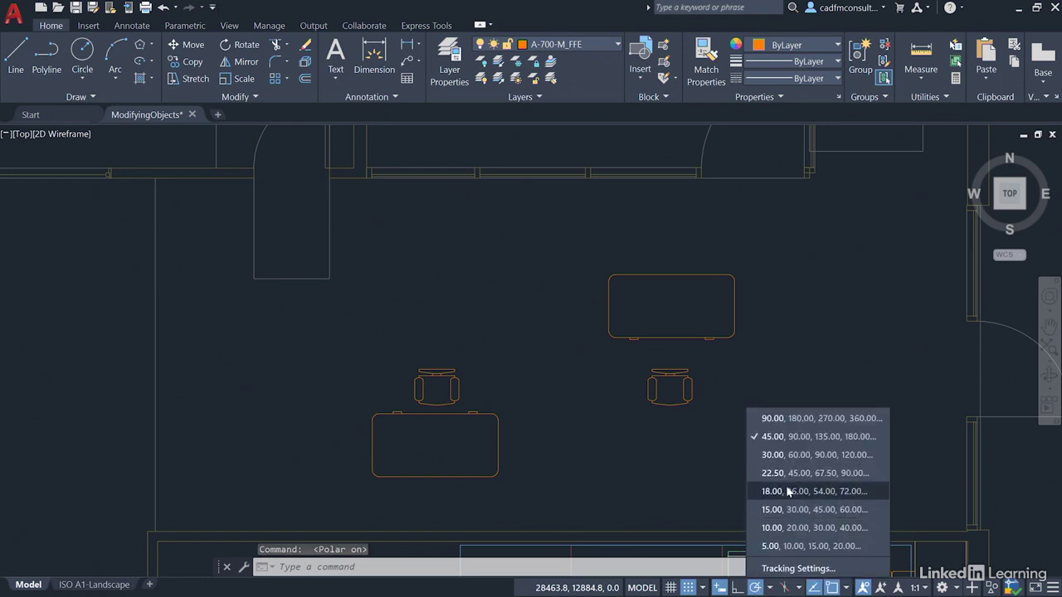
click(805, 419)
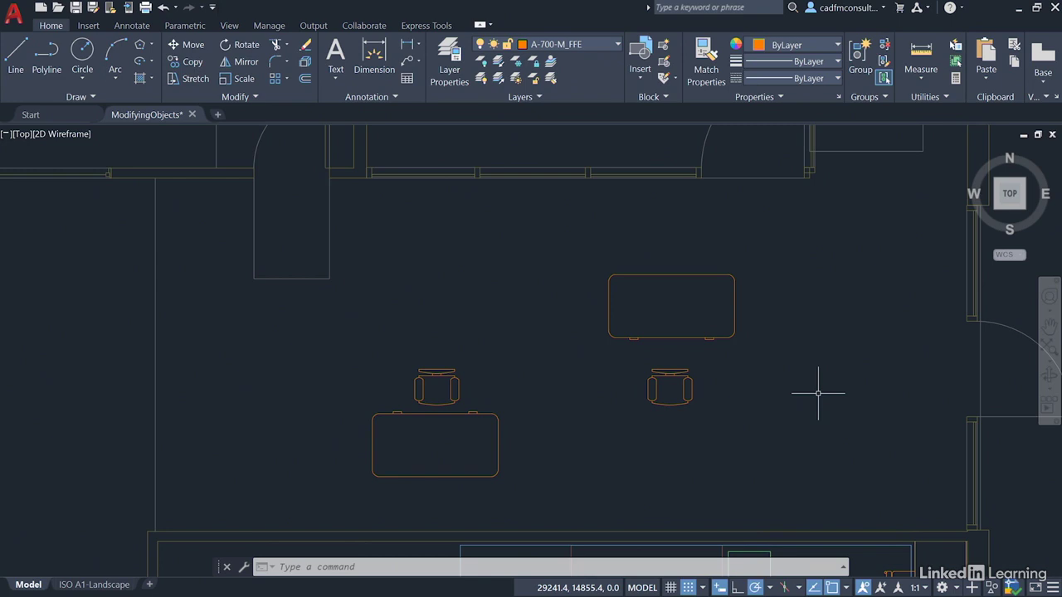
- Rotate the right desk 180° about its chair's midpoint along the polar track
click(674, 273)
right_click(759, 213)
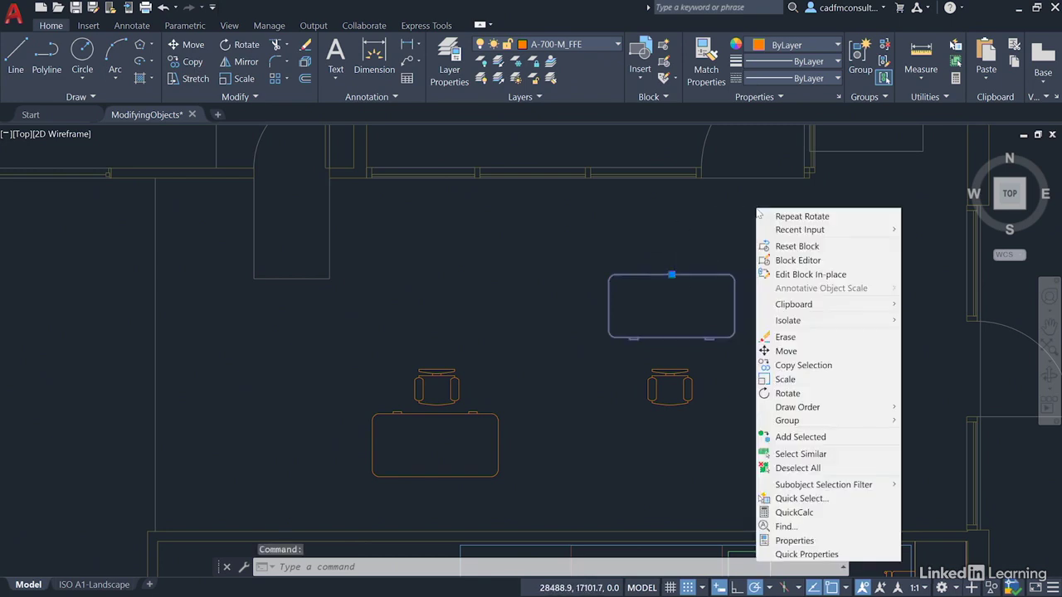
click(809, 395)
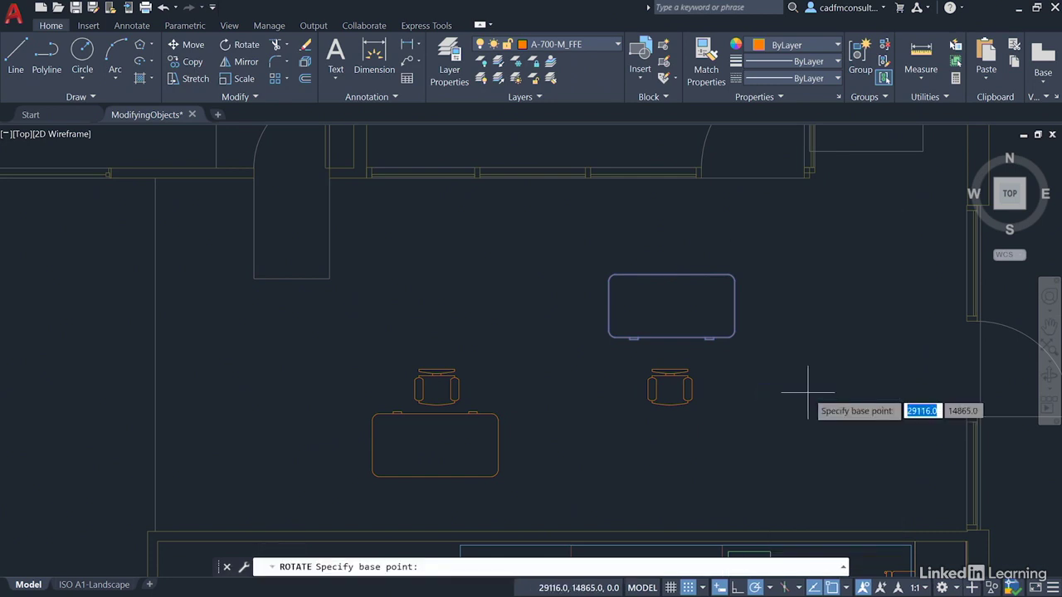
click(669, 376)
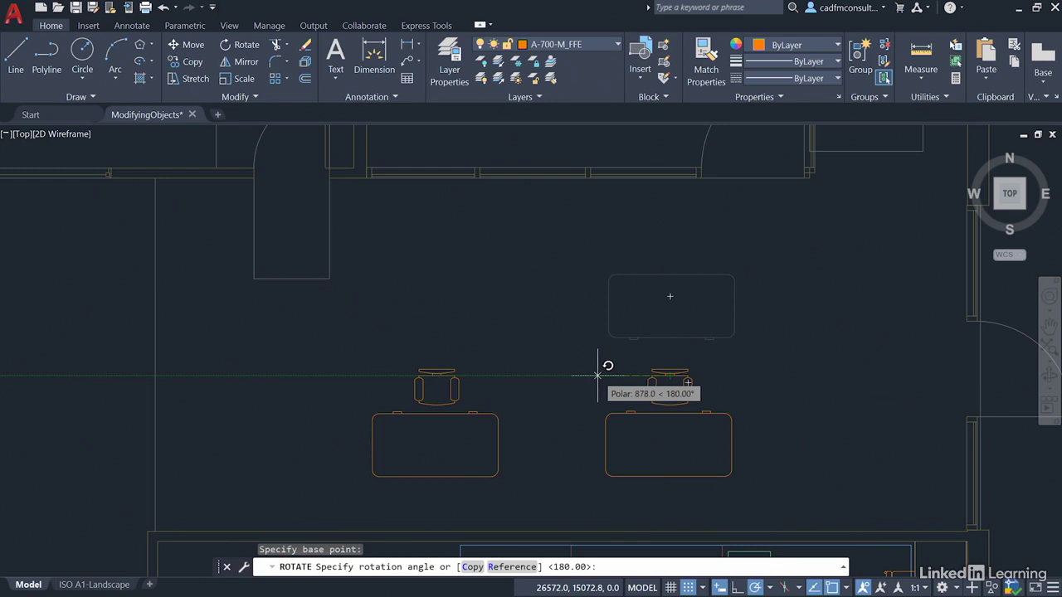
click(597, 375)
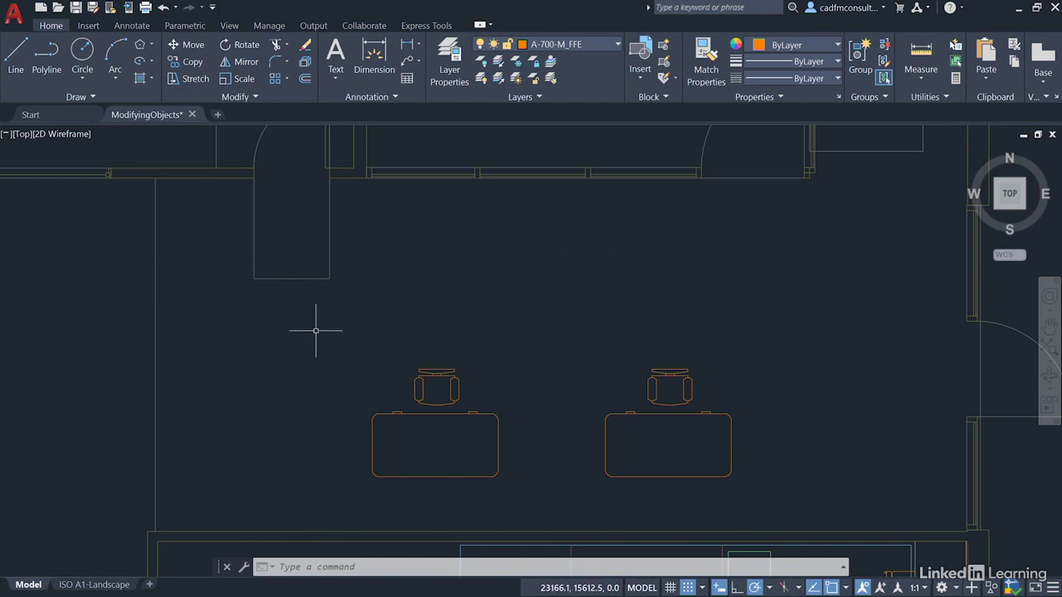
- Move the plant by its centre grip from the lounge to just left of the top desks
scroll(316, 330, down, 2)
scroll(315, 330, down, 3)
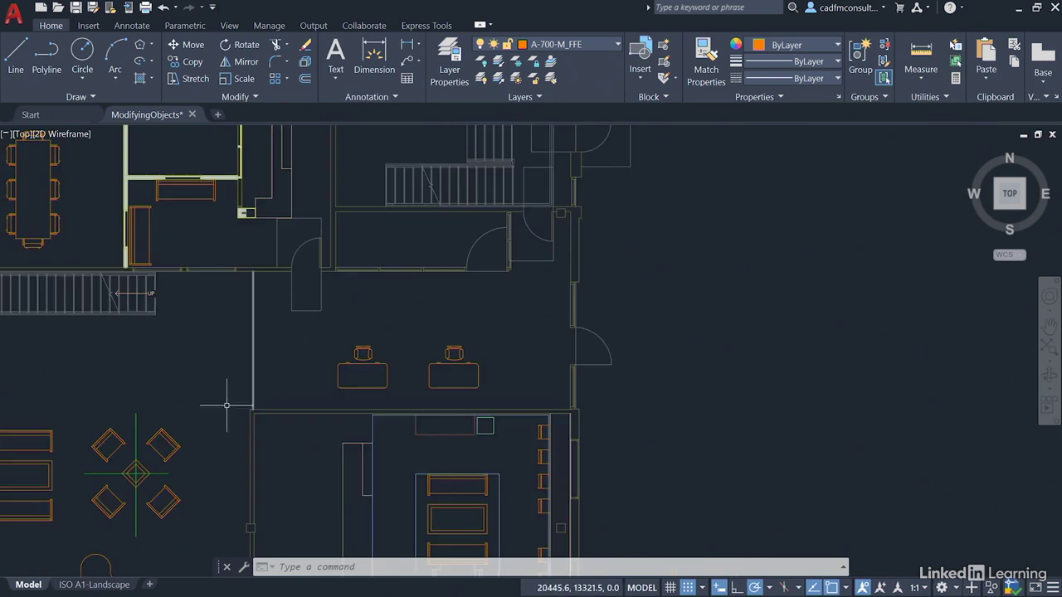
middle_drag(206, 418, 454, 236)
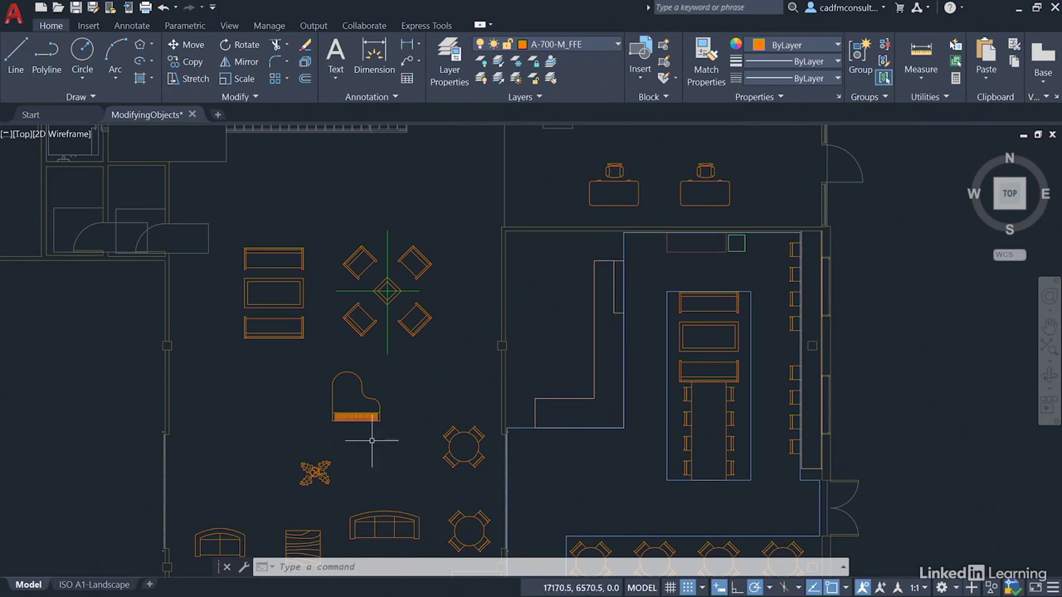
click(313, 470)
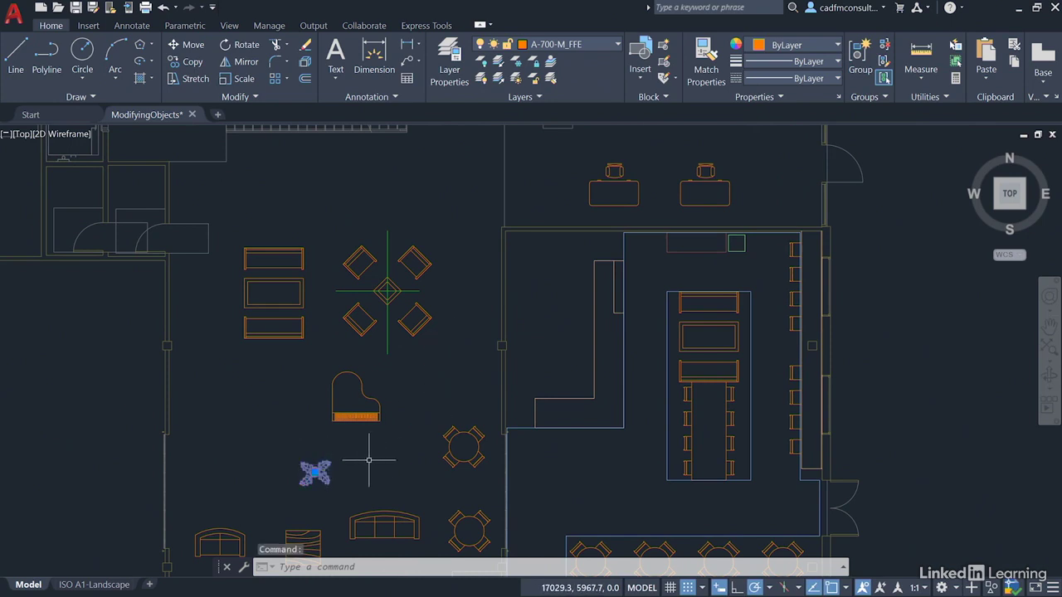
click(315, 473)
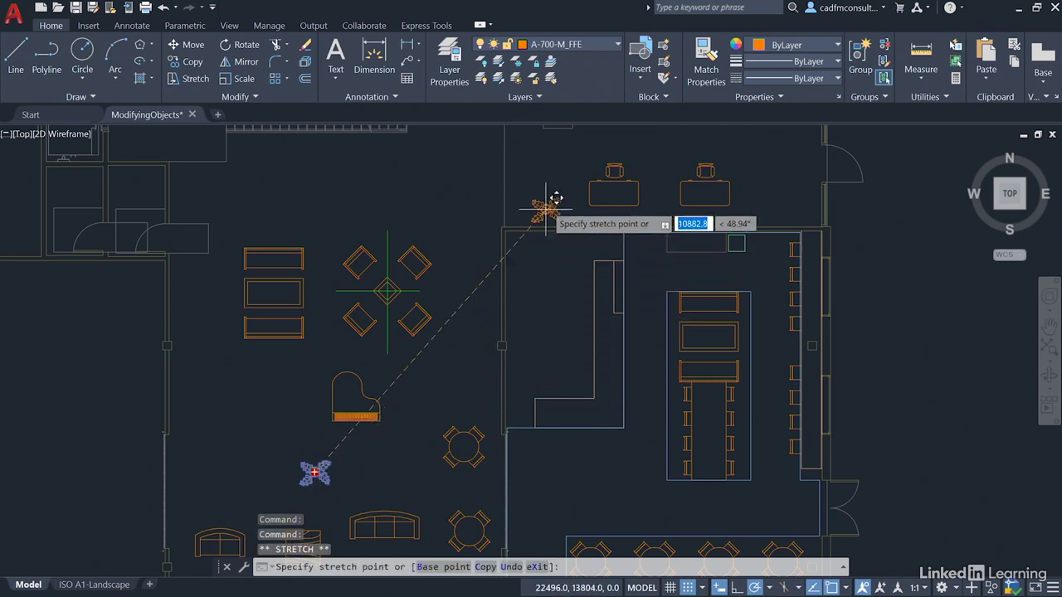
click(540, 193)
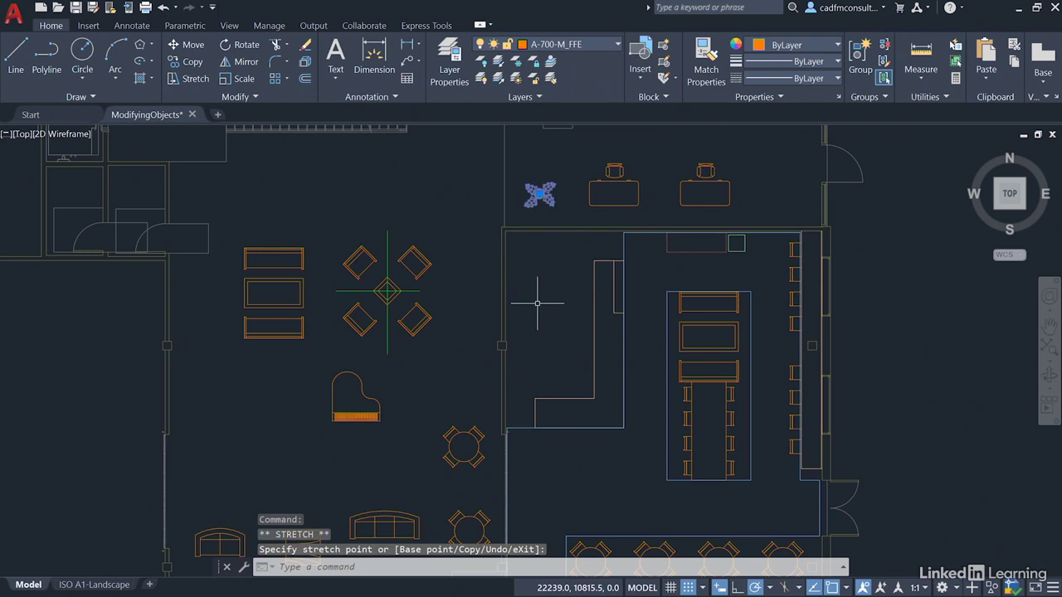
key(Escape)
middle_drag(621, 229, 551, 326)
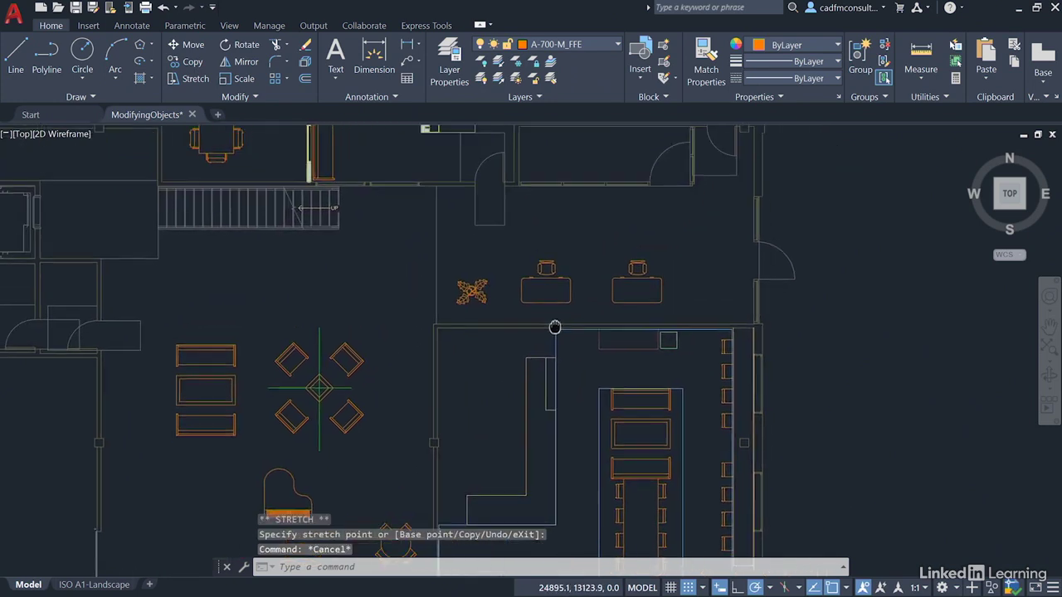
scroll(595, 245, up, 2)
scroll(595, 244, up, 2)
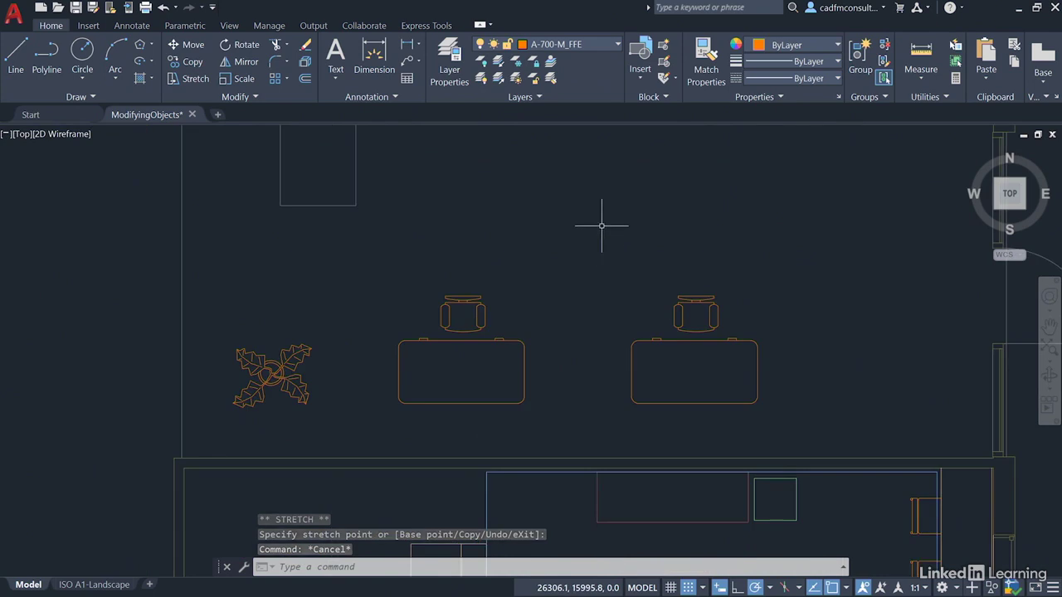
mouse_move(605, 230)
middle_down()
mouse_move(518, 290)
mouse_move(527, 294)
middle_up()
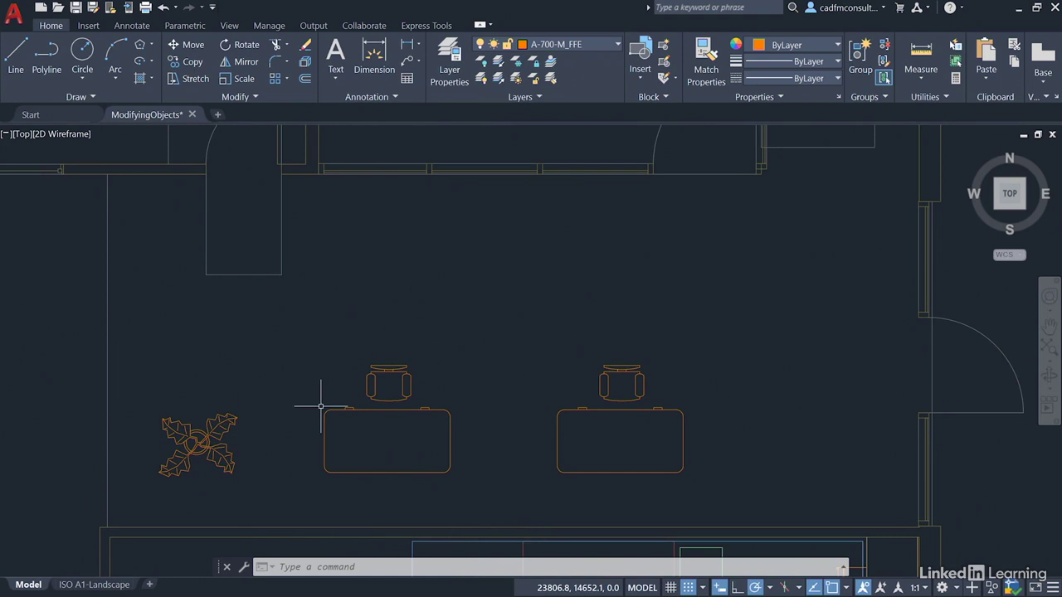
- Select the plant and bring up its right-click editing menu, after a cancelled Scale attempt
click(231, 419)
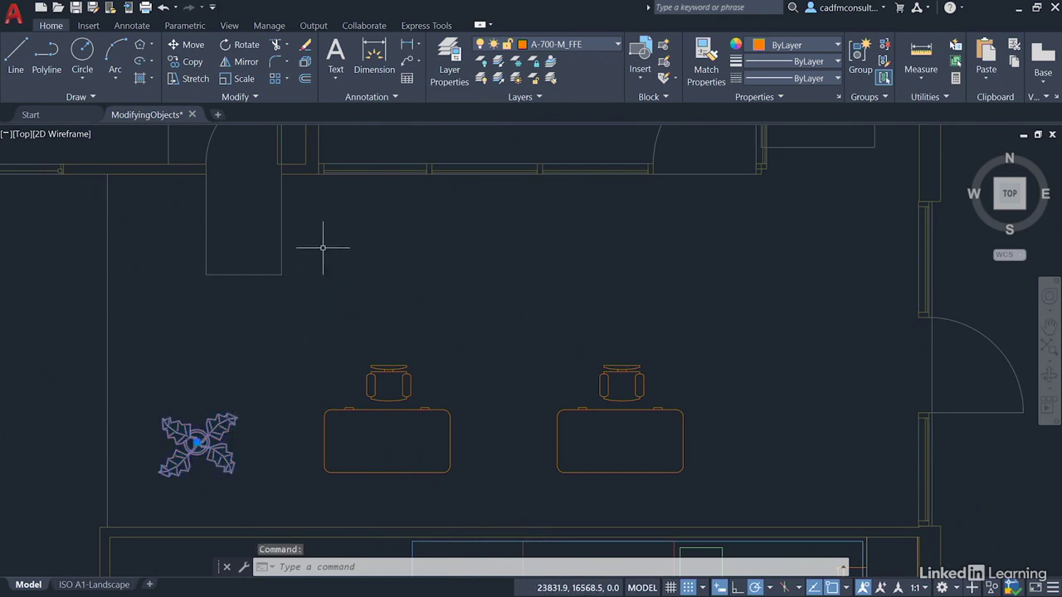
right_click(314, 216)
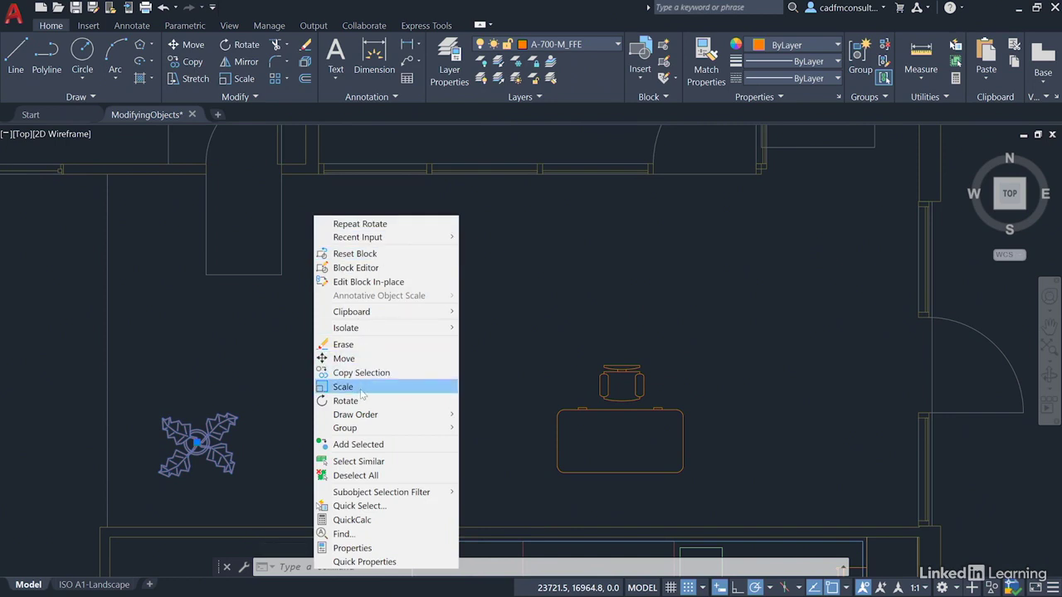
key(Escape)
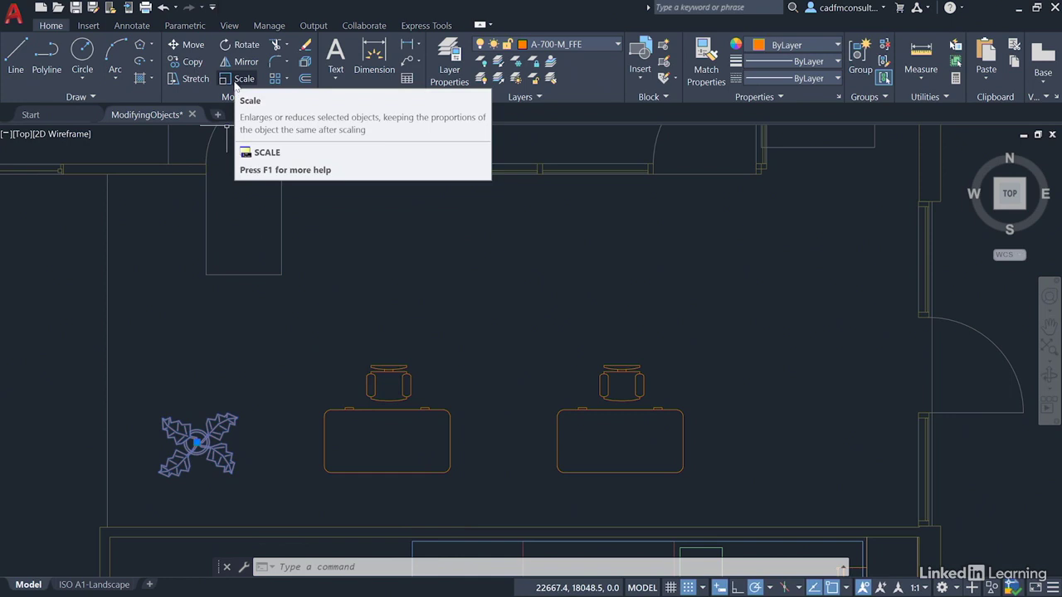
click(236, 80)
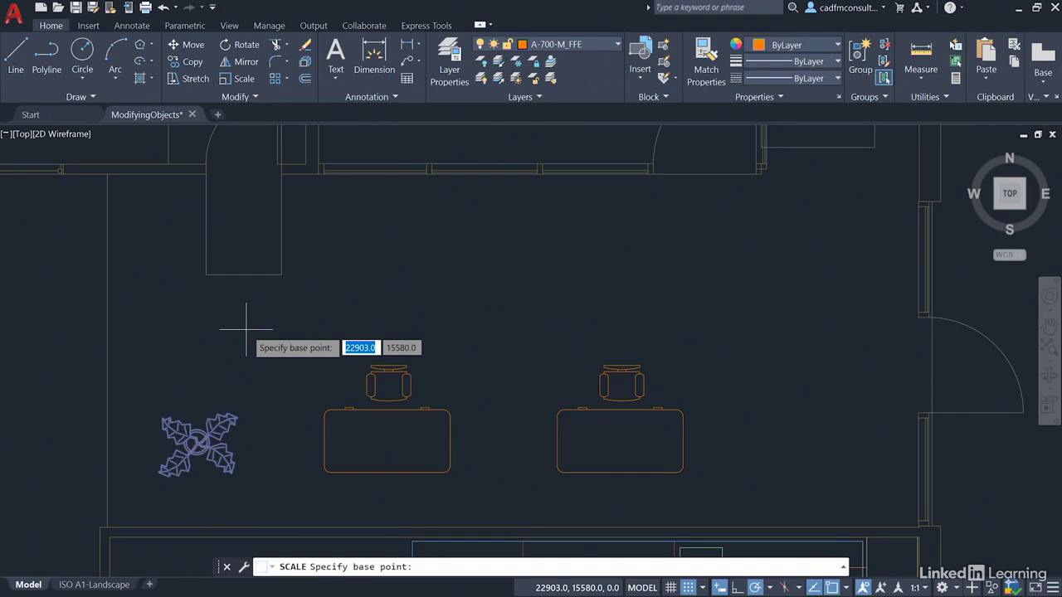
key(Escape)
key(Escape)
key(Escape)
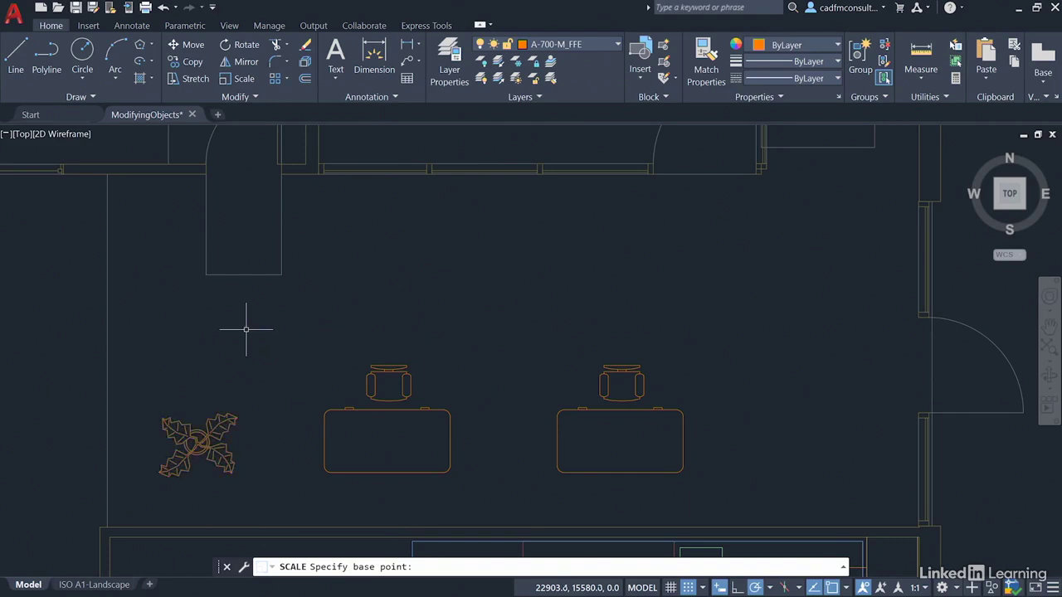
click(217, 420)
right_click(317, 216)
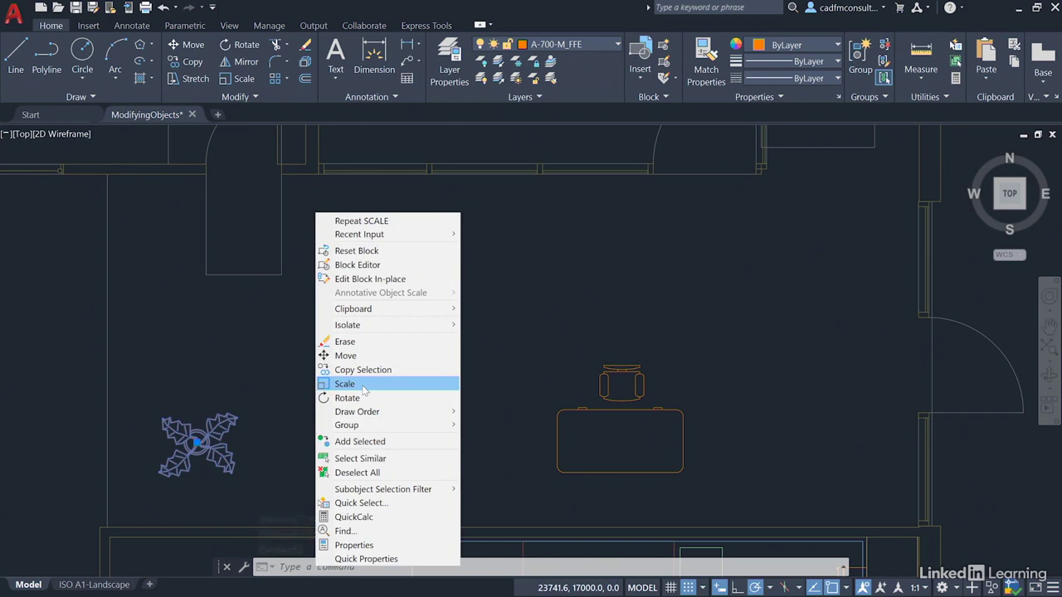
- Scale the plant by a factor of 1.75 about its centre endpoint
click(345, 385)
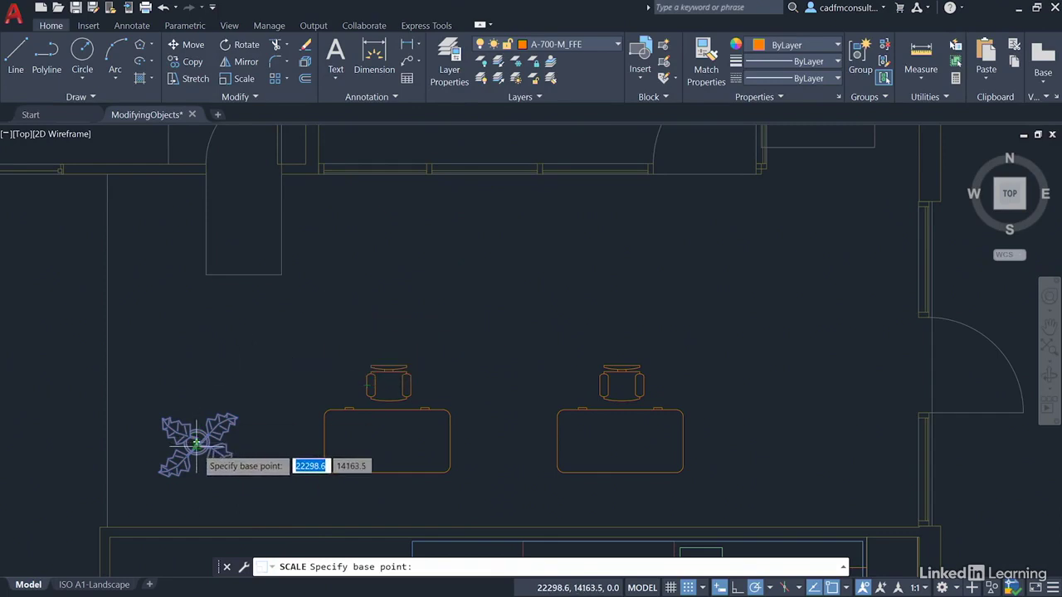
scroll(193, 445, up, 4)
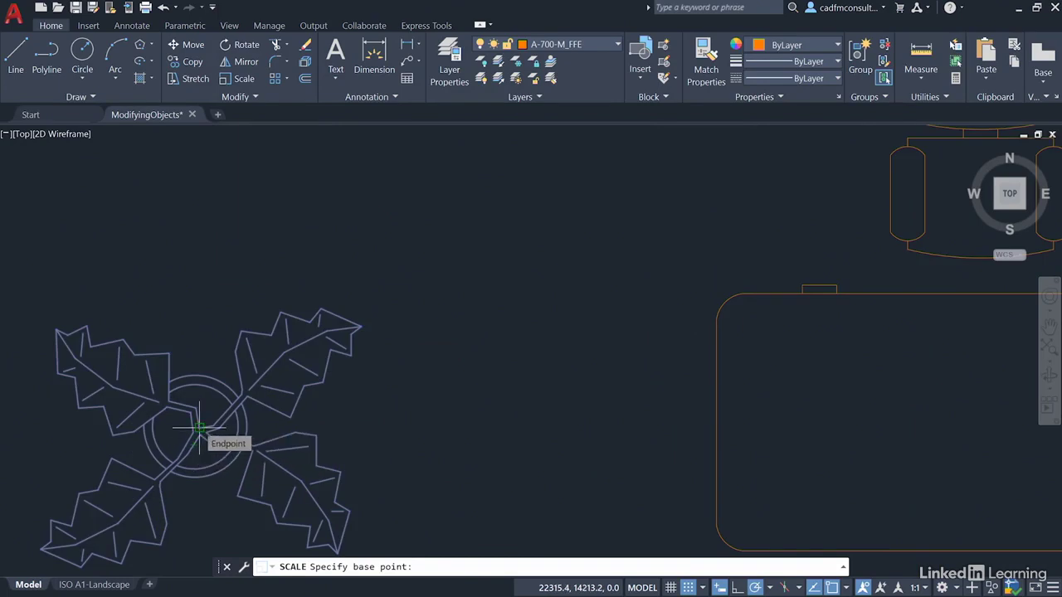
click(200, 428)
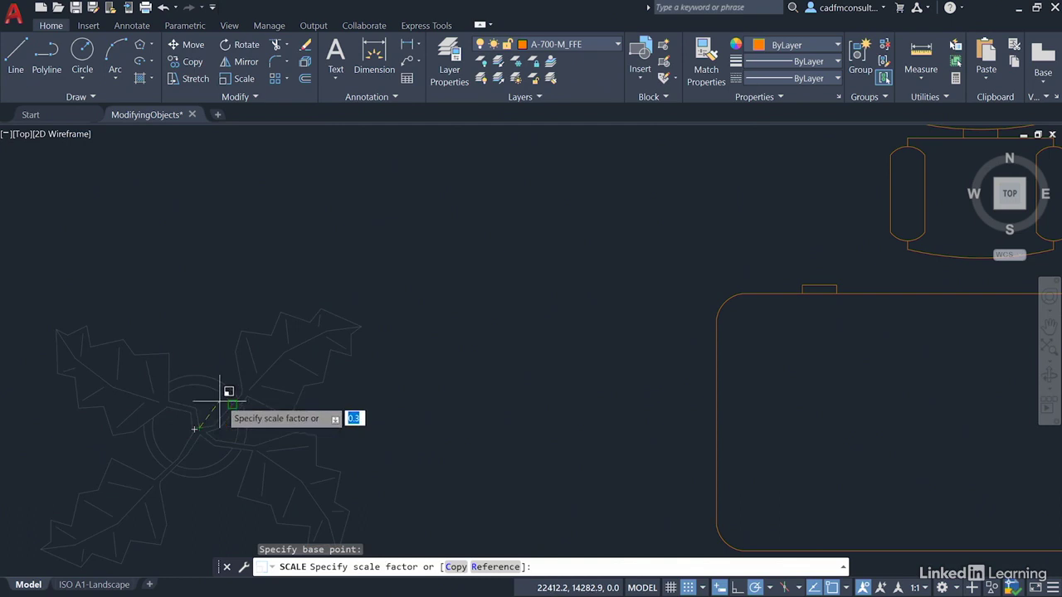
scroll(270, 348, down, 4)
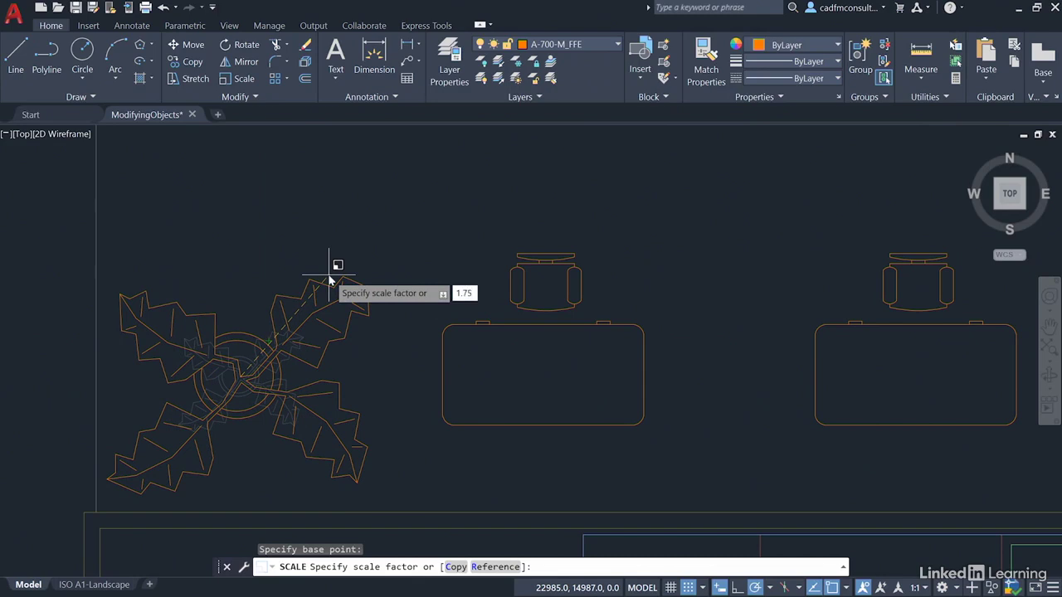
key(Return)
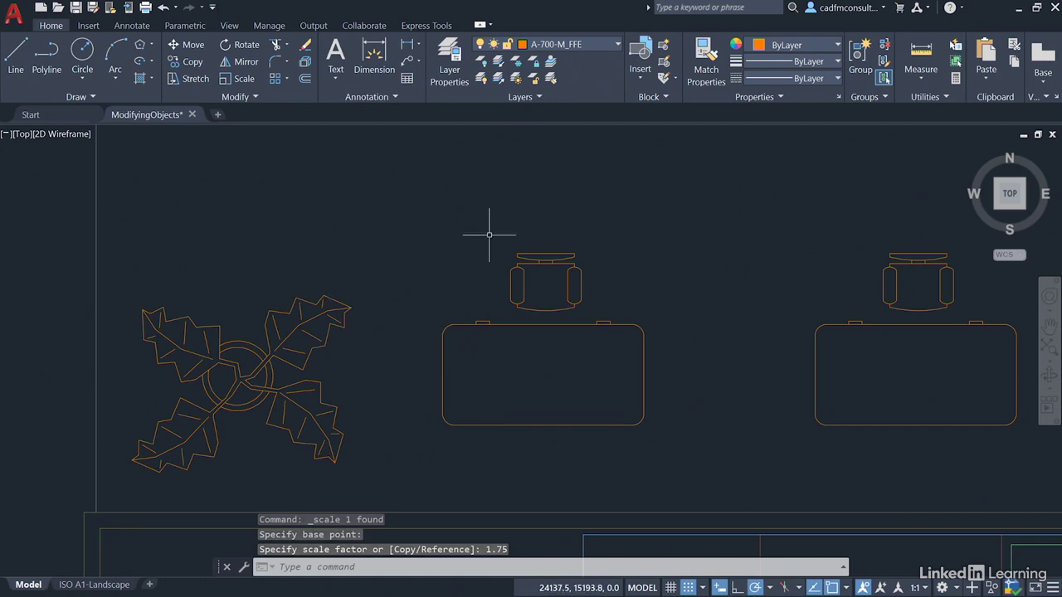
- Move the enlarged plant horizontally to the right side of the two desks
scroll(610, 230, down, 5)
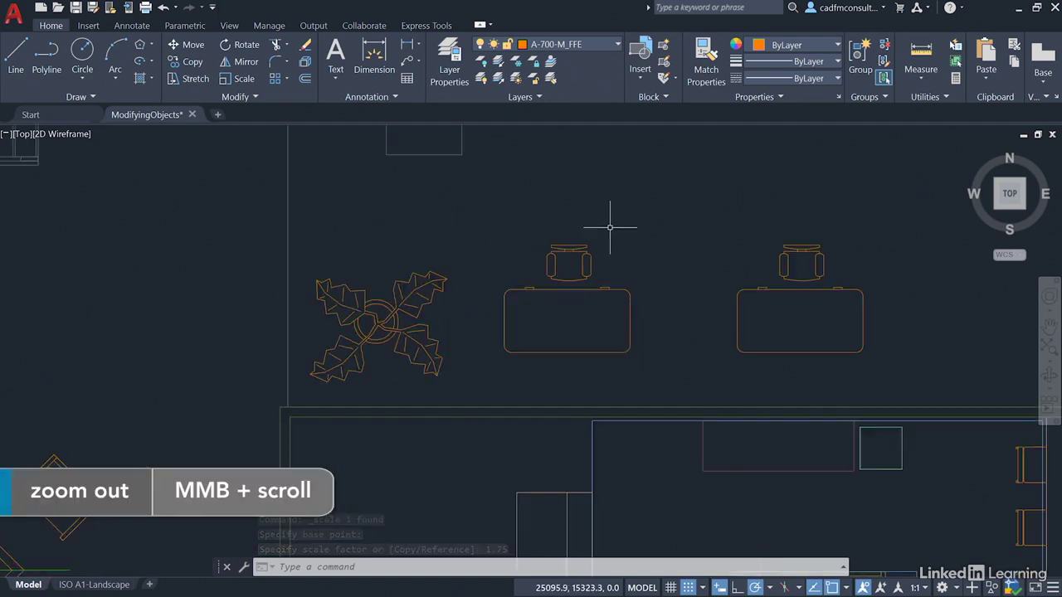
mouse_move(621, 221)
middle_down()
mouse_move(651, 195)
mouse_move(547, 292)
middle_up()
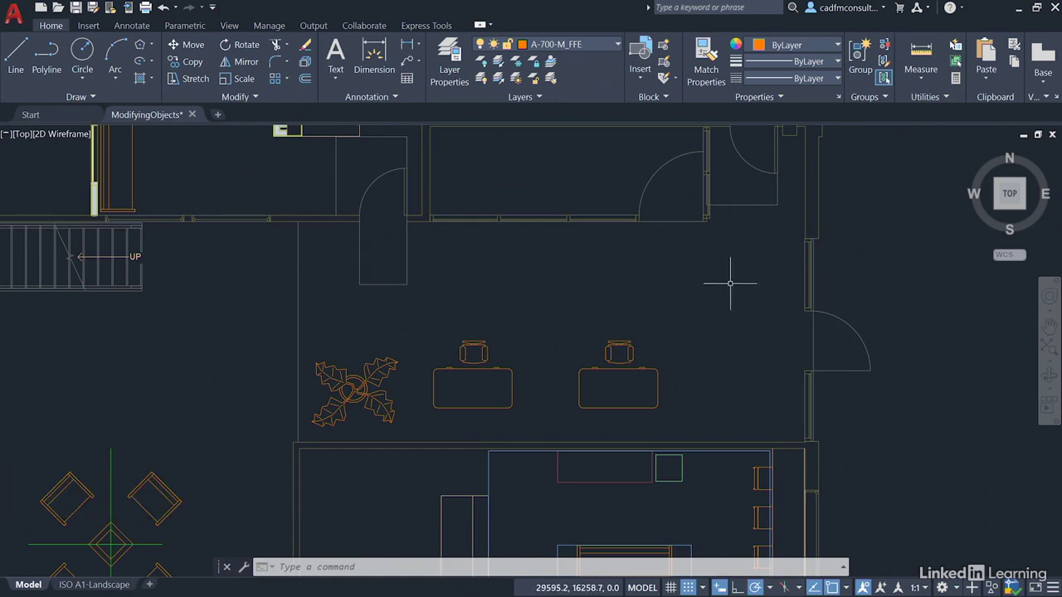
middle_drag(742, 268, 692, 319)
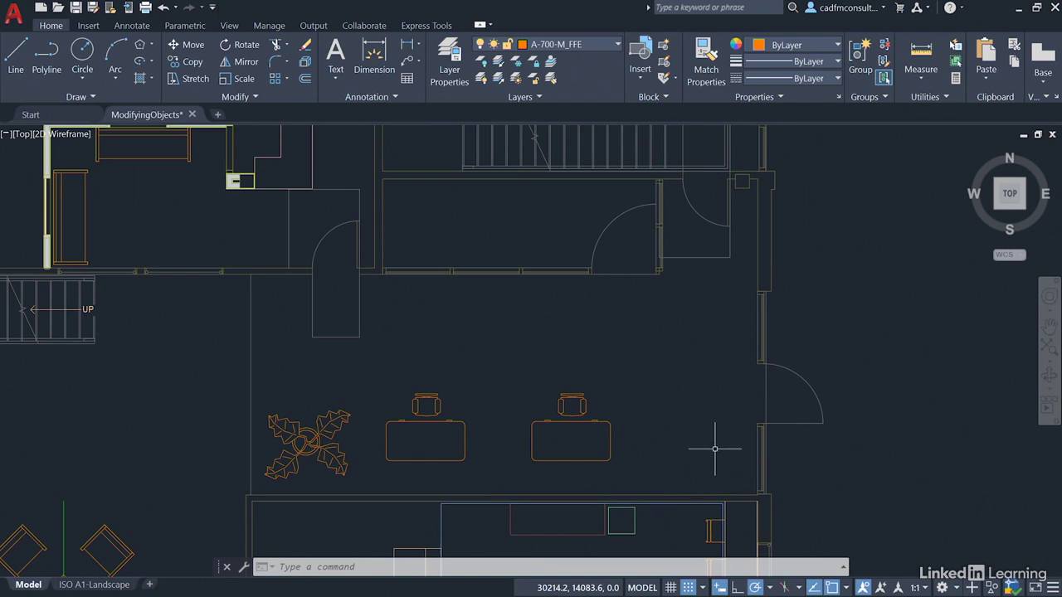
click(326, 407)
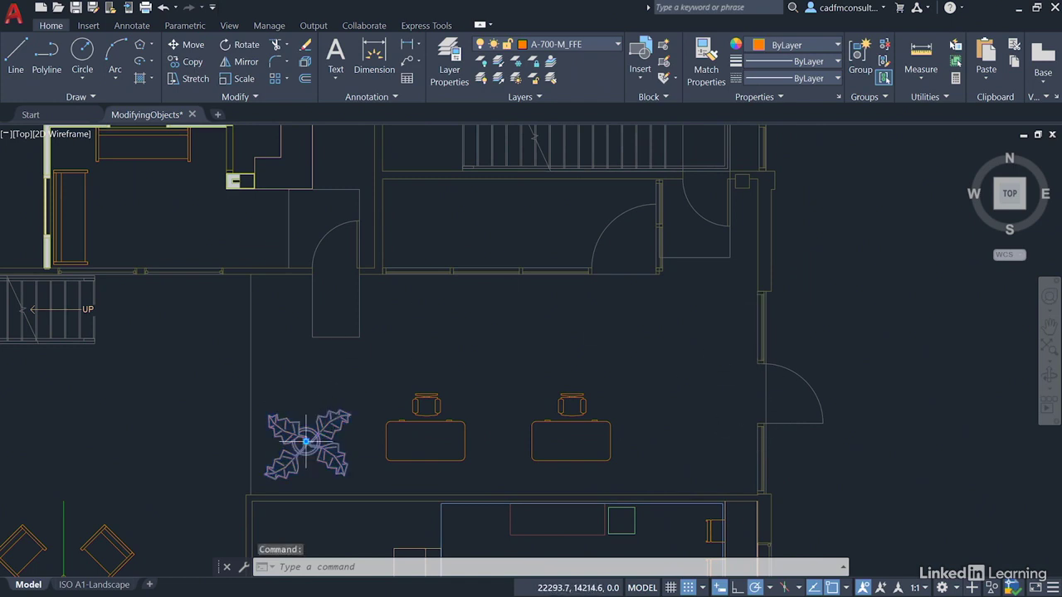
click(306, 442)
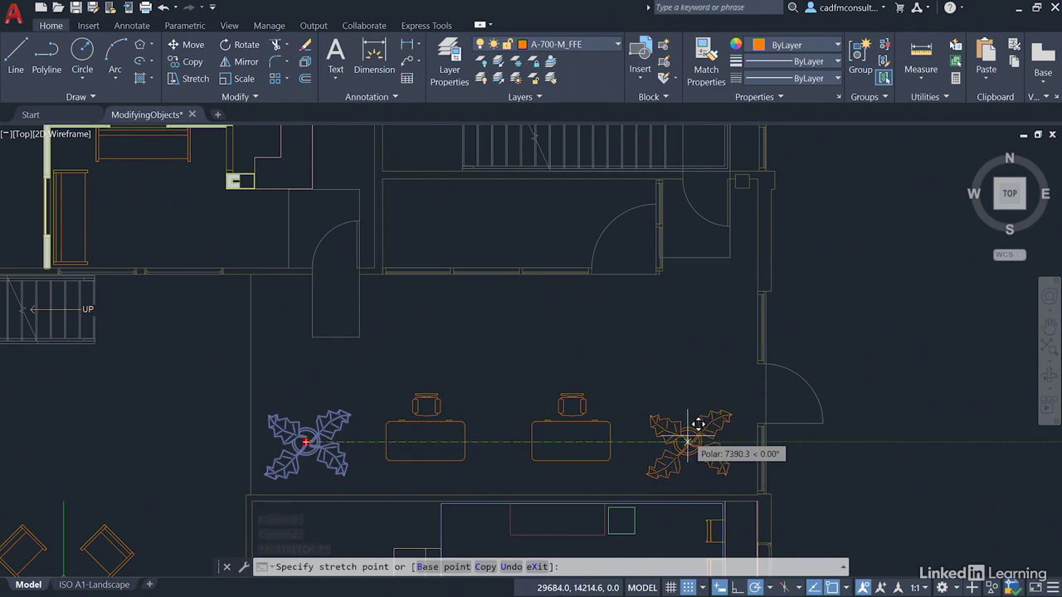
click(689, 442)
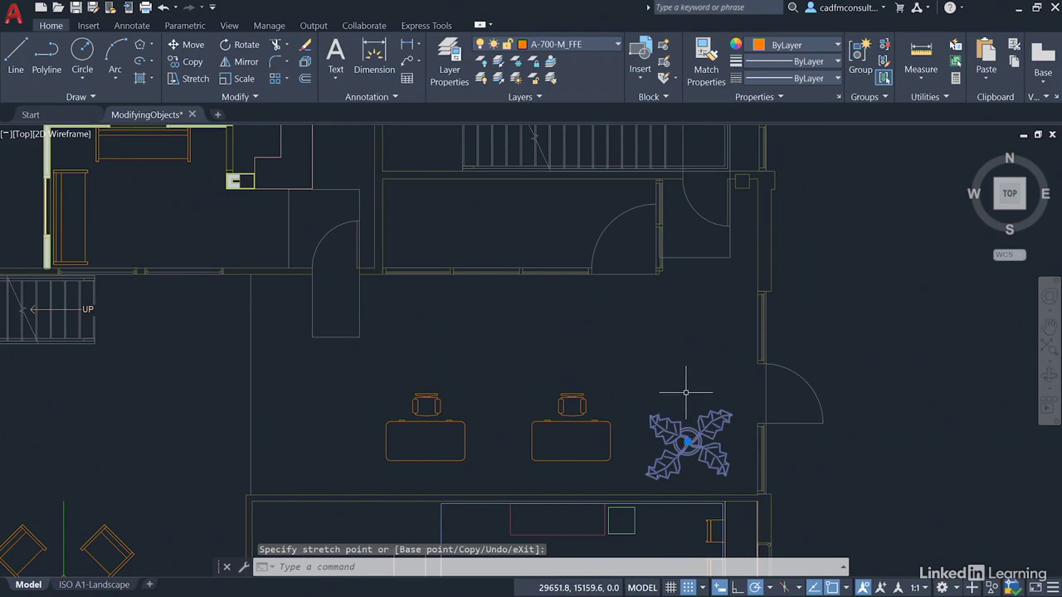
key(Escape)
key(Escape)
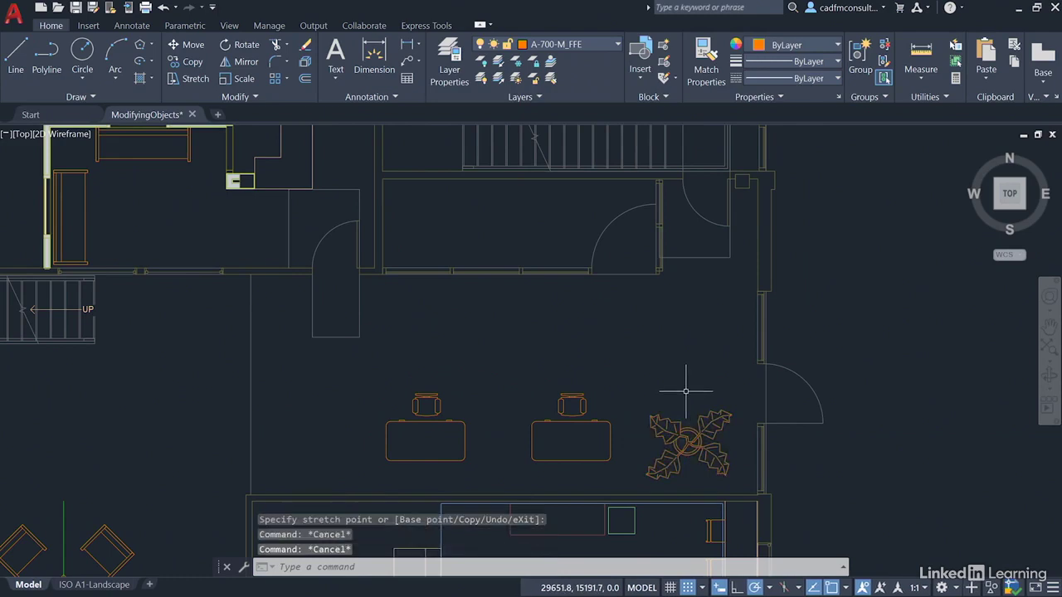